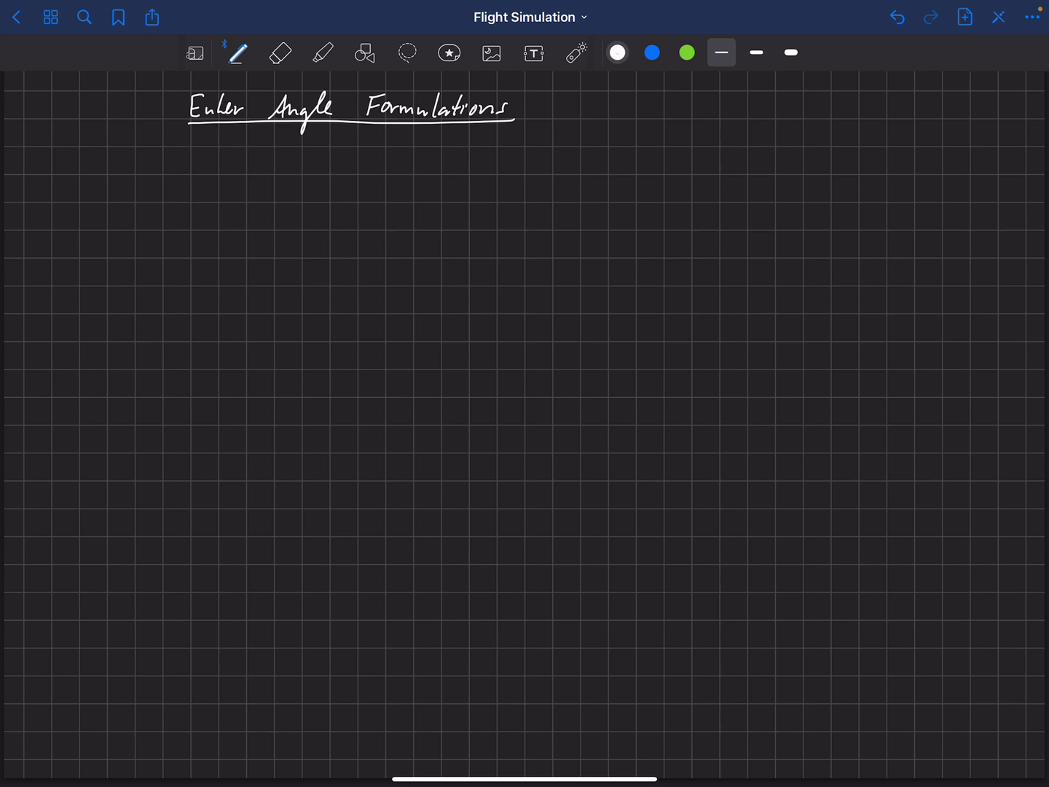
# Step: Write φ → Bank Angle and θ → Elevation in a column on the right
pyautogui.moveTo(747, 127)
pyautogui.mouseDown()
pyautogui.moveTo(736, 136)
pyautogui.moveTo(747, 127)
pyautogui.mouseUp()
pyautogui.moveTo(732, 148); pyautogui.dragTo(756, 121)
pyautogui.moveTo(736, 172)
pyautogui.mouseDown()
pyautogui.moveTo(747, 176)
pyautogui.moveTo(736, 233)
pyautogui.mouseUp()
pyautogui.moveTo(771, 134)
pyautogui.mouseDown()
pyautogui.moveTo(801, 141)
pyautogui.moveTo(863, 130)
pyautogui.moveTo(871, 145)
pyautogui.moveTo(890, 132)
pyautogui.mouseUp()
pyautogui.moveTo(761, 180); pyautogui.dragTo(775, 179)
pyautogui.moveTo(769, 173)
pyautogui.mouseDown()
pyautogui.moveTo(792, 188)
pyautogui.moveTo(836, 167)
pyautogui.mouseUp()
pyautogui.moveTo(831, 174); pyautogui.dragTo(864, 175)
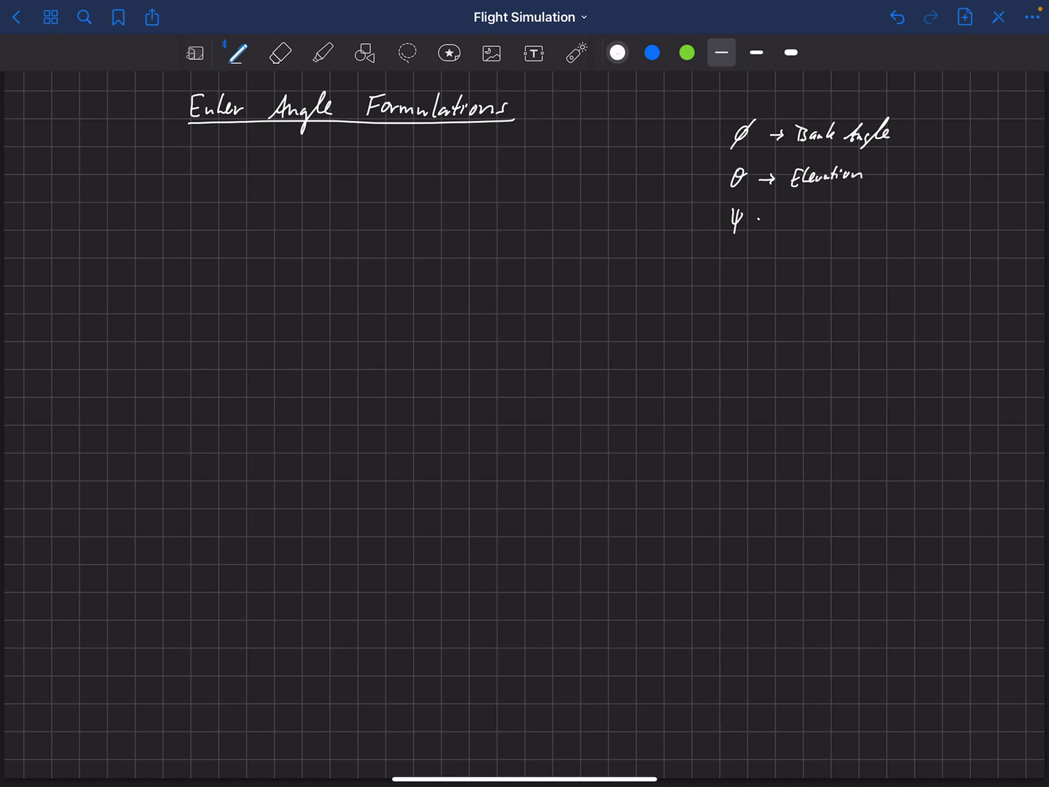
# Step: Write ψ → Azimuth, then start an upward axis arrow below the list
pyautogui.moveTo(759, 219); pyautogui.dragTo(775, 219)
pyautogui.moveTo(768, 214)
pyautogui.mouseDown()
pyautogui.moveTo(769, 224)
pyautogui.moveTo(826, 223)
pyautogui.mouseUp()
pyautogui.moveTo(826, 223); pyautogui.dragTo(862, 214)
pyautogui.moveTo(861, 205); pyautogui.dragTo(870, 218)
pyautogui.moveTo(751, 284)
pyautogui.mouseDown()
pyautogui.moveTo(751, 330)
pyautogui.moveTo(754, 295)
pyautogui.mouseUp()
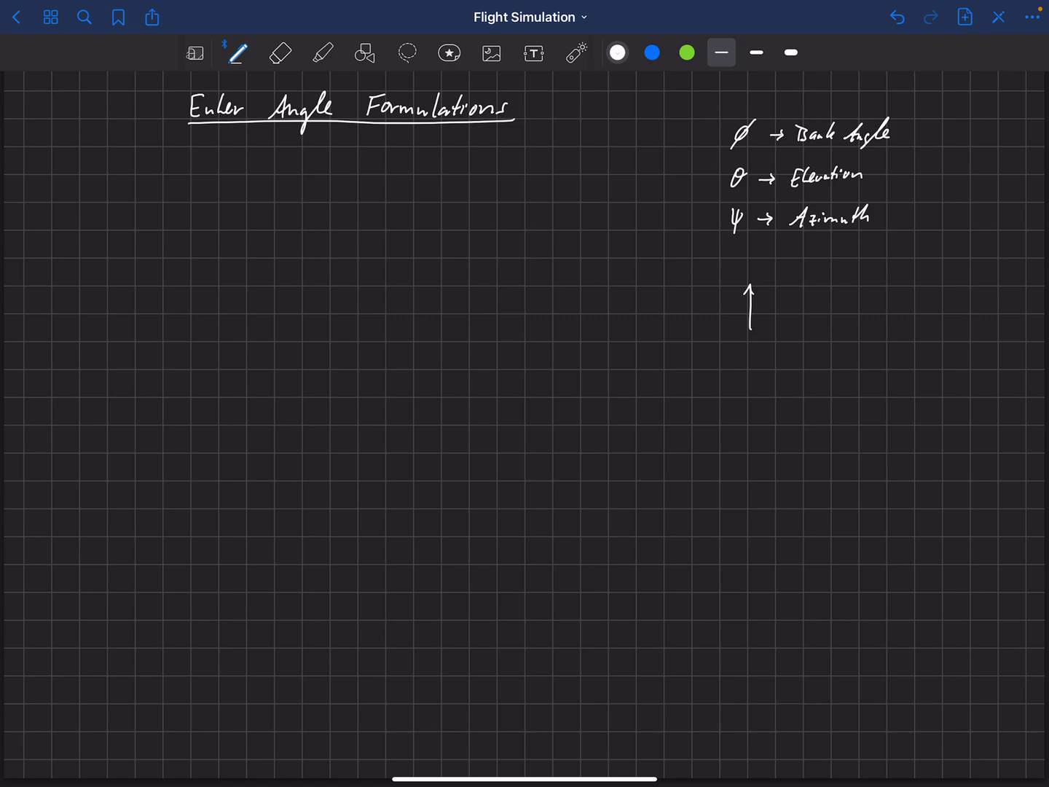
# Step: Label the upward arrow x_f and N, and draw the horizontal axis arrow
pyautogui.moveTo(761, 284)
pyautogui.mouseDown()
pyautogui.moveTo(769, 297)
pyautogui.moveTo(760, 299)
pyautogui.moveTo(776, 294)
pyautogui.mouseUp()
pyautogui.moveTo(746, 273)
pyautogui.mouseDown()
pyautogui.moveTo(746, 261)
pyautogui.moveTo(754, 273)
pyautogui.mouseUp()
pyautogui.moveTo(754, 272); pyautogui.dragTo(753, 260)
pyautogui.moveTo(759, 330); pyautogui.dragTo(784, 332)
pyautogui.moveTo(777, 326); pyautogui.dragTo(792, 344)
# Step: Label the horizontal arrow y_f and E, dot the origin and label it z_f
pyautogui.moveTo(797, 332)
pyautogui.mouseDown()
pyautogui.moveTo(790, 351)
pyautogui.moveTo(802, 355)
pyautogui.mouseUp()
pyautogui.moveTo(814, 334); pyautogui.dragTo(825, 325)
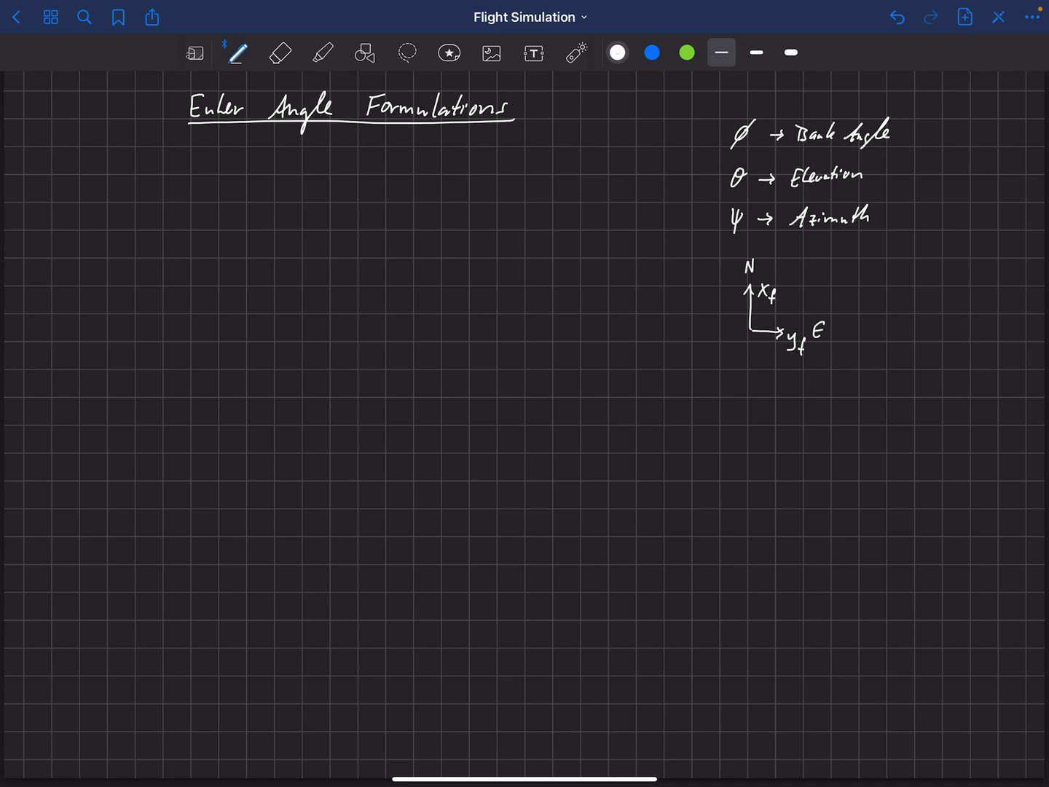
pyautogui.moveTo(749, 328); pyautogui.dragTo(749, 331)
pyautogui.moveTo(730, 339); pyautogui.dragTo(739, 361)
pyautogui.click(576, 53)
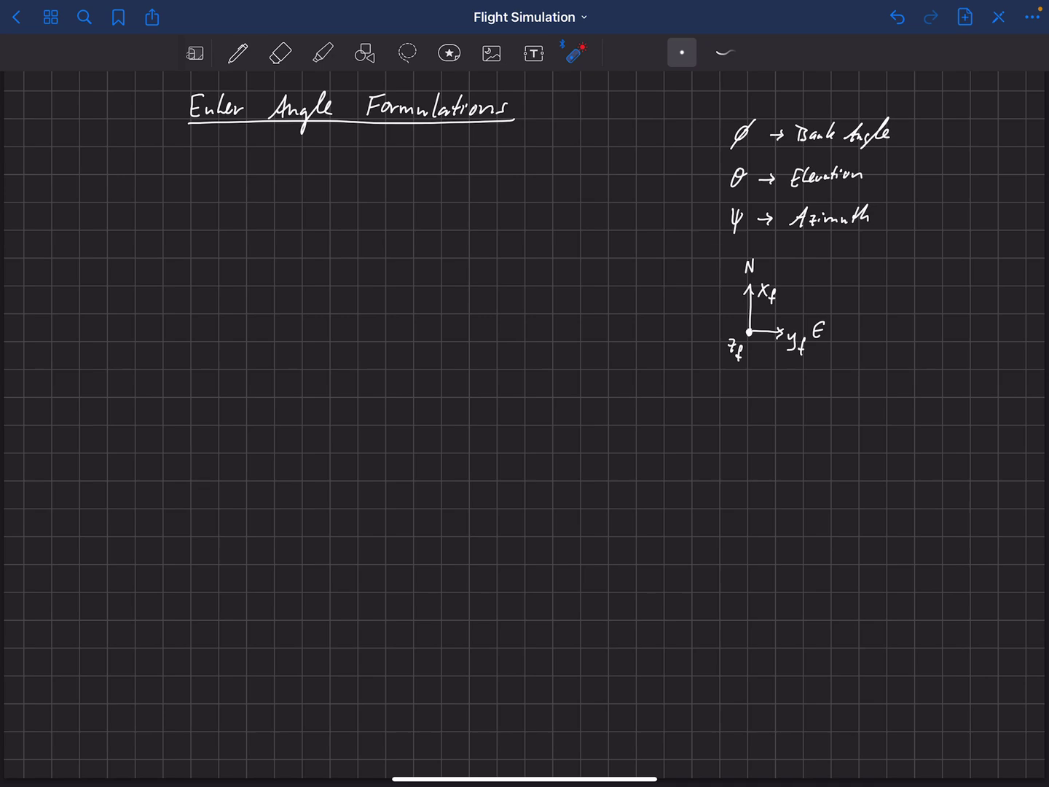
pyautogui.click(237, 53)
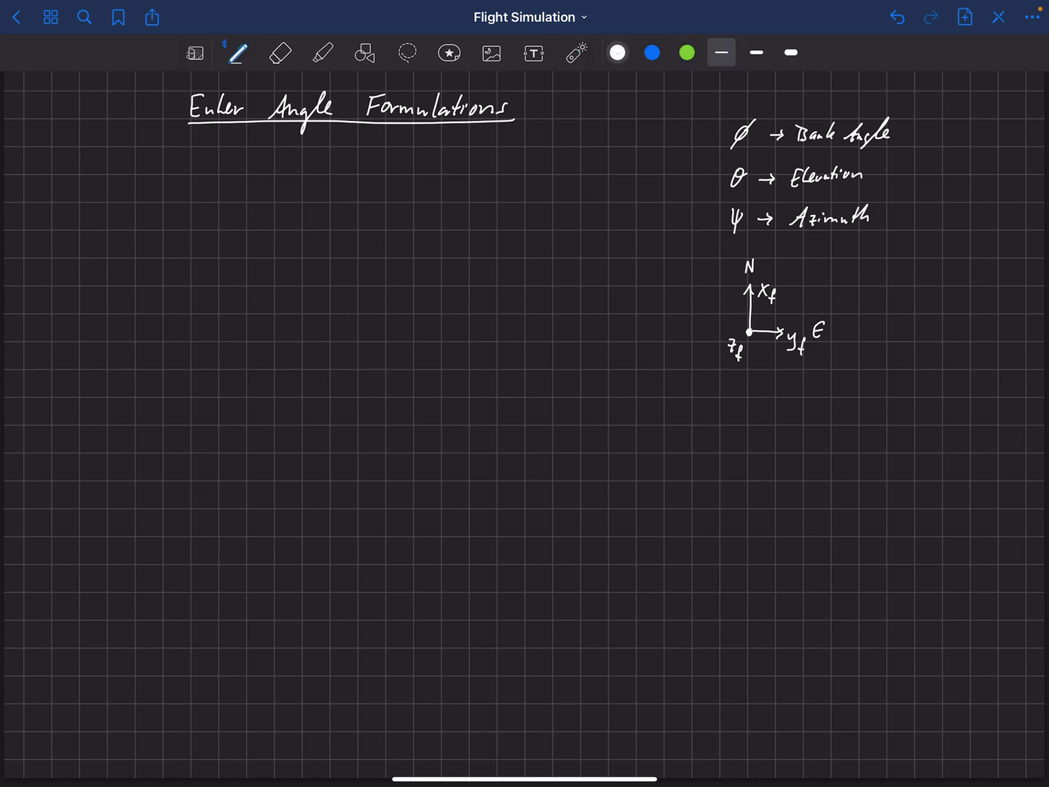
# Step: Write z beside Azimuth, y beside Elevation and x beside Bank Angle, then pick the laser pointer
pyautogui.moveTo(947, 211); pyautogui.dragTo(957, 217)
pyautogui.moveTo(946, 172); pyautogui.dragTo(949, 186)
pyautogui.moveTo(946, 130); pyautogui.dragTo(955, 143)
pyautogui.moveTo(955, 129); pyautogui.dragTo(944, 143)
pyautogui.click(576, 53)
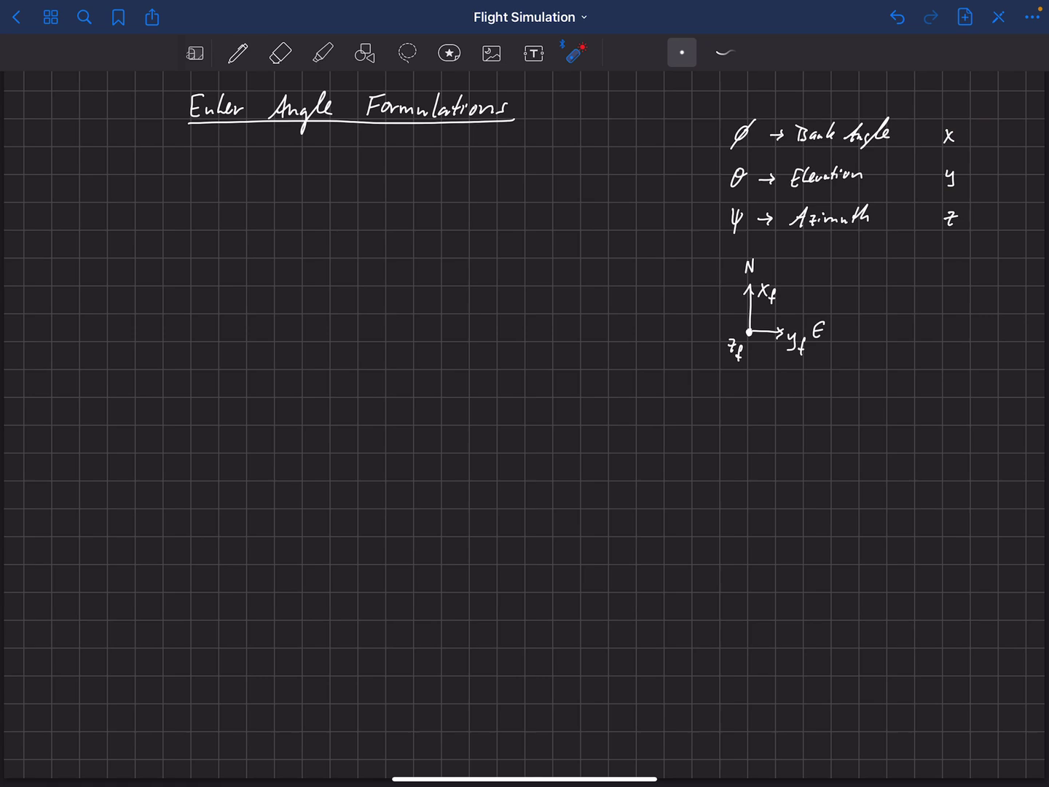
pyautogui.click(239, 52)
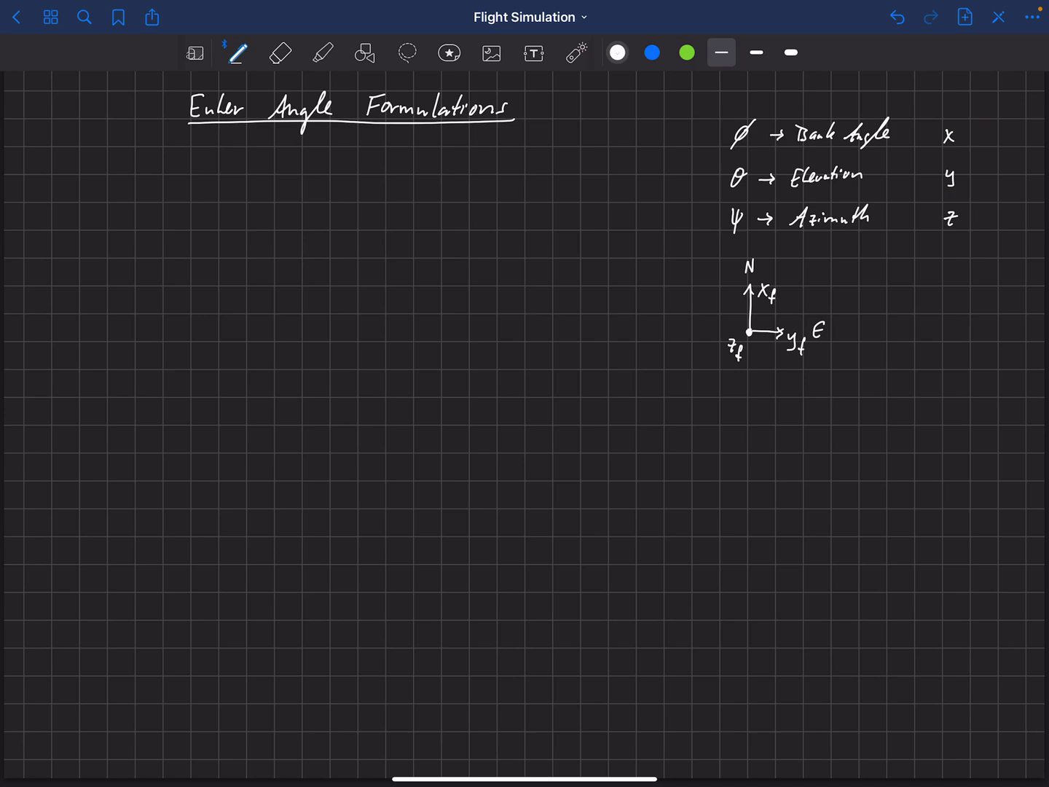
pyautogui.moveTo(103, 177)
pyautogui.mouseDown()
pyautogui.moveTo(124, 150)
pyautogui.moveTo(124, 175)
pyautogui.mouseUp()
# Step: Write and underline 'Asymmetric', with the order x → y → z beneath it
pyautogui.moveTo(112, 166)
pyautogui.mouseDown()
pyautogui.moveTo(147, 187)
pyautogui.moveTo(190, 171)
pyautogui.moveTo(228, 172)
pyautogui.mouseUp()
pyautogui.moveTo(113, 178); pyautogui.dragTo(246, 174)
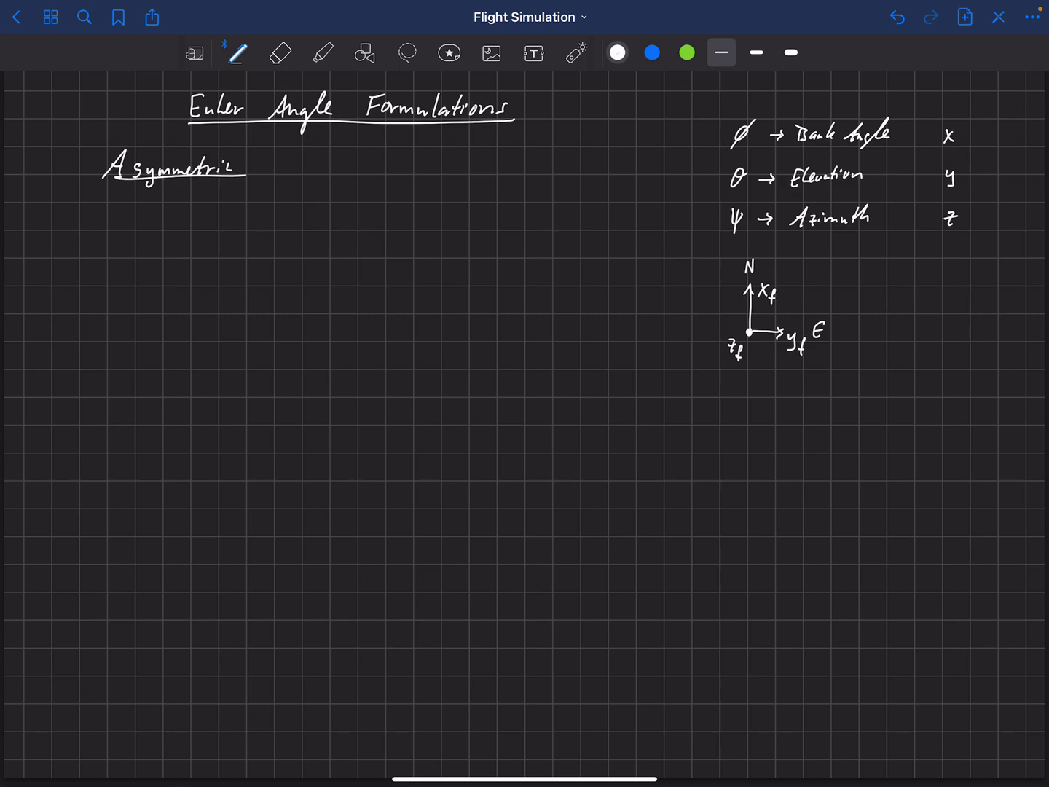
pyautogui.moveTo(172, 189)
pyautogui.mouseDown()
pyautogui.moveTo(172, 203)
pyautogui.moveTo(210, 195)
pyautogui.moveTo(222, 215)
pyautogui.moveTo(256, 194)
pyautogui.mouseUp()
pyautogui.click(226, 194)
pyautogui.moveTo(250, 189); pyautogui.dragTo(274, 201)
# Step: Add y x z and a third order below, plus x z y and y z x in a second column
pyautogui.moveTo(176, 241)
pyautogui.mouseDown()
pyautogui.moveTo(182, 260)
pyautogui.moveTo(266, 252)
pyautogui.mouseUp()
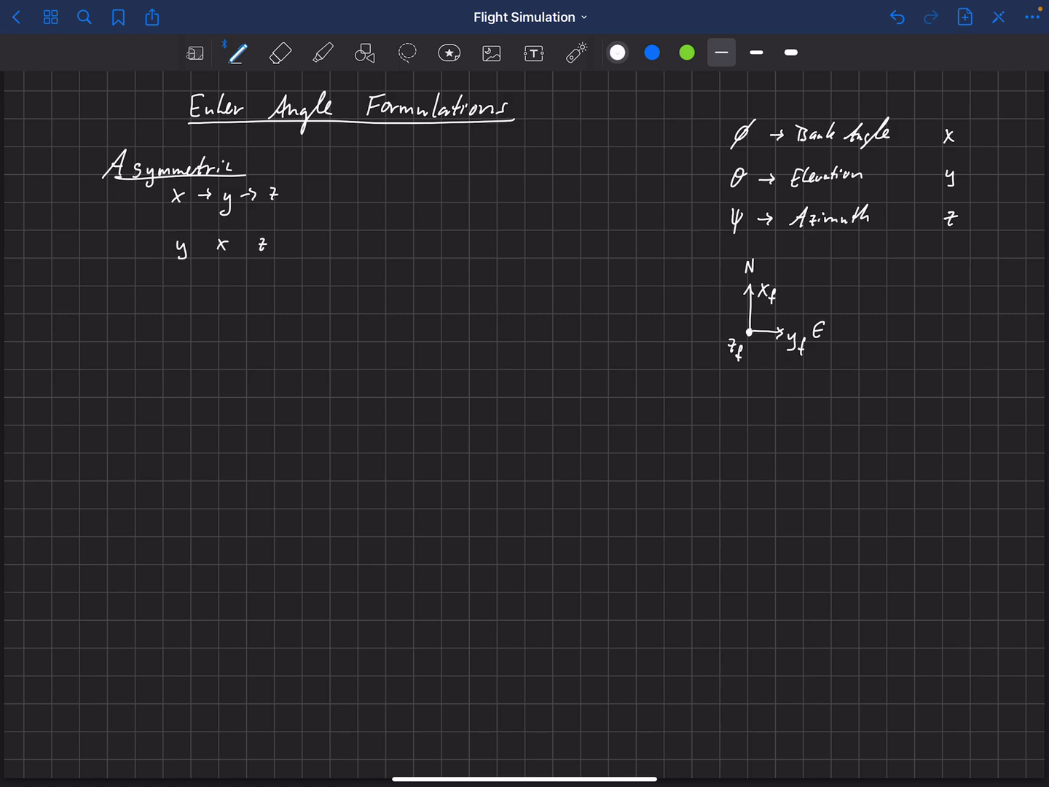
pyautogui.moveTo(179, 285)
pyautogui.mouseDown()
pyautogui.moveTo(187, 298)
pyautogui.moveTo(177, 300)
pyautogui.moveTo(220, 299)
pyautogui.mouseUp()
pyautogui.moveTo(253, 288); pyautogui.dragTo(251, 312)
pyautogui.moveTo(387, 189); pyautogui.dragTo(397, 201)
pyautogui.moveTo(397, 191)
pyautogui.mouseDown()
pyautogui.moveTo(385, 202)
pyautogui.moveTo(426, 193)
pyautogui.moveTo(450, 212)
pyautogui.mouseUp()
pyautogui.moveTo(386, 242)
pyautogui.mouseDown()
pyautogui.moveTo(388, 264)
pyautogui.moveTo(451, 258)
pyautogui.mouseUp()
pyautogui.moveTo(450, 248); pyautogui.dragTo(438, 260)
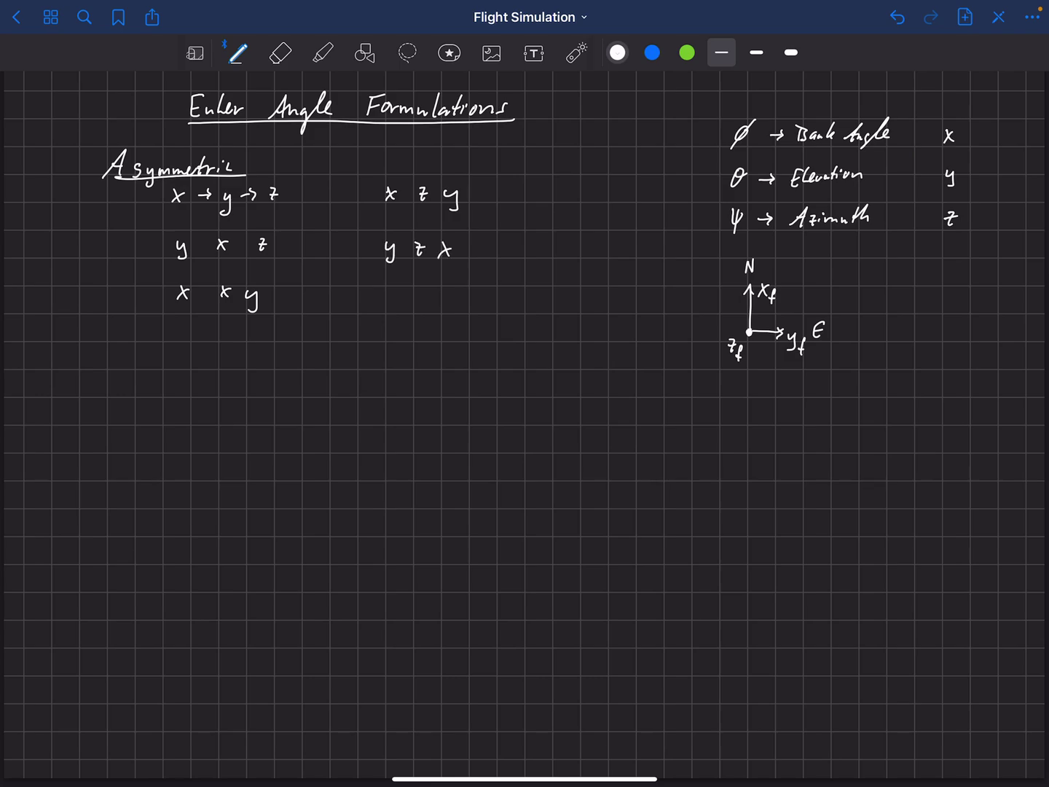
pyautogui.moveTo(383, 291)
pyautogui.mouseDown()
pyautogui.moveTo(392, 307)
pyautogui.moveTo(423, 298)
pyautogui.moveTo(416, 317)
pyautogui.moveTo(450, 307)
pyautogui.mouseUp()
# Step: Finish the z y x order and circle it
pyautogui.click(443, 294)
pyautogui.moveTo(450, 295); pyautogui.dragTo(437, 308)
pyautogui.moveTo(377, 318)
pyautogui.mouseDown()
pyautogui.moveTo(485, 300)
pyautogui.moveTo(405, 322)
pyautogui.mouseUp()
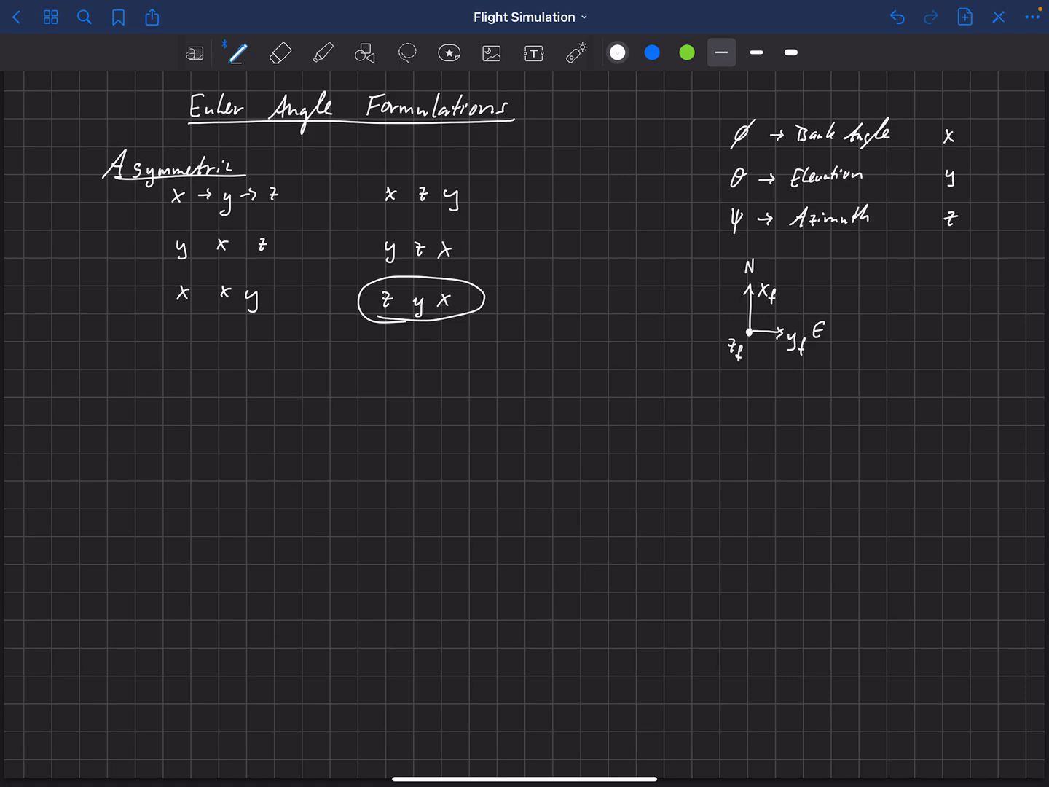
# Step: Label the circled order 'Aeronautics' and begin writing 'Symmetric' at lower left
pyautogui.moveTo(501, 309); pyautogui.dragTo(573, 303)
pyautogui.moveTo(579, 285)
pyautogui.mouseDown()
pyautogui.moveTo(579, 305)
pyautogui.moveTo(585, 294)
pyautogui.mouseUp()
pyautogui.moveTo(586, 297); pyautogui.dragTo(597, 303)
pyautogui.moveTo(601, 292); pyautogui.dragTo(603, 301)
pyautogui.moveTo(127, 375)
pyautogui.mouseDown()
pyautogui.moveTo(117, 392)
pyautogui.moveTo(131, 403)
pyautogui.moveTo(184, 394)
pyautogui.mouseUp()
# Step: Finish writing 'Symmetric' and underline it
pyautogui.moveTo(177, 385); pyautogui.dragTo(202, 383)
pyautogui.moveTo(205, 384); pyautogui.dragTo(206, 394)
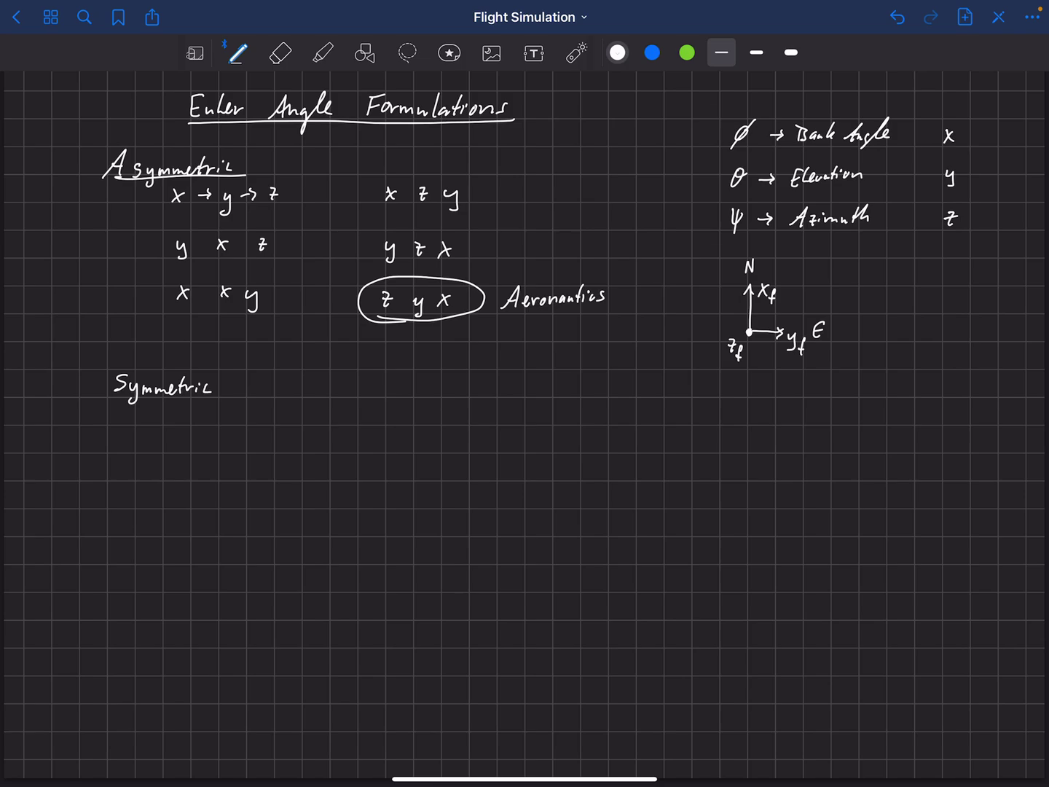
pyautogui.moveTo(110, 401); pyautogui.dragTo(220, 401)
# Step: Use the laser pointer to indicate the z beside Azimuth and the axes origin, then return to the pen
pyautogui.click(576, 53)
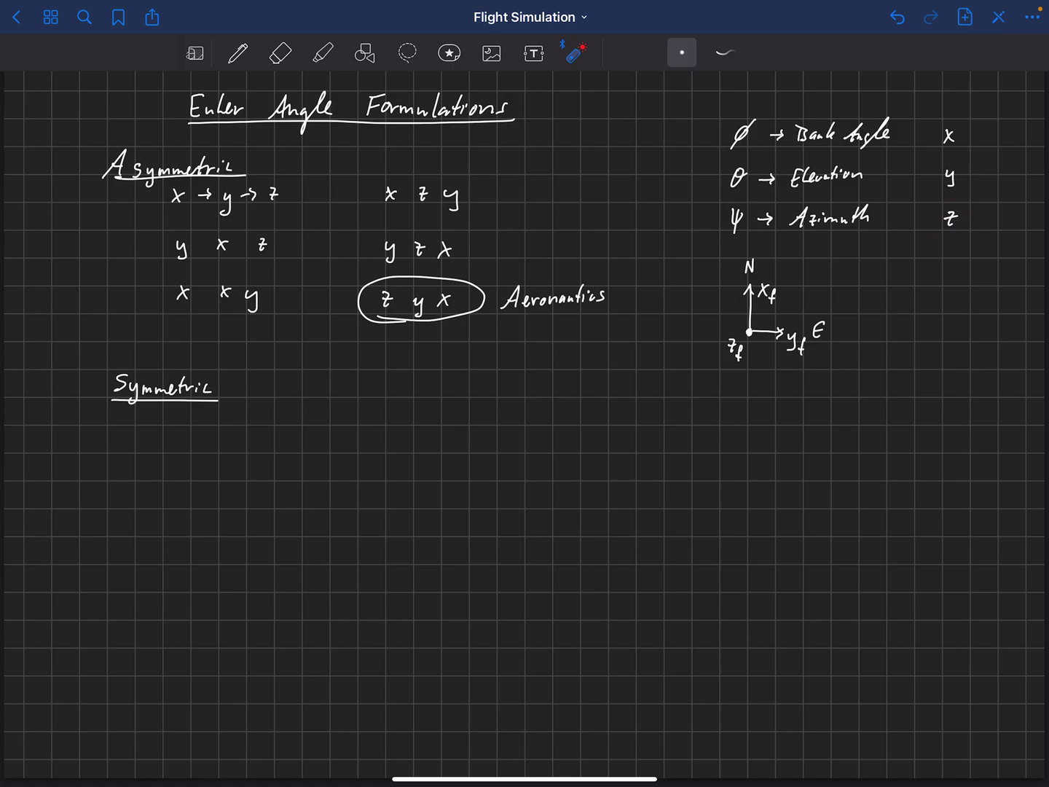
pyautogui.moveTo(948, 211); pyautogui.dragTo(957, 223)
pyautogui.moveTo(956, 211); pyautogui.dragTo(943, 226)
pyautogui.click(749, 332)
pyautogui.click(237, 53)
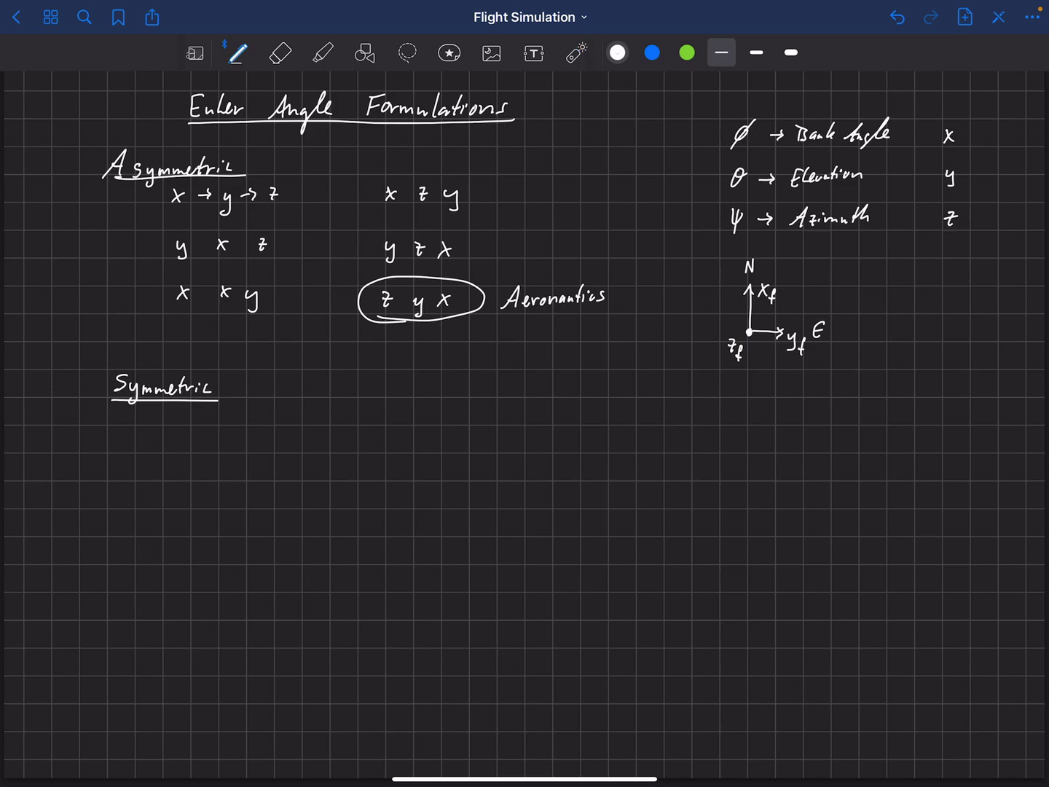
# Step: Write the first column of symmetric orders: x y x, y x y, z x z
pyautogui.moveTo(170, 434); pyautogui.dragTo(181, 446)
pyautogui.moveTo(183, 434)
pyautogui.mouseDown()
pyautogui.moveTo(168, 446)
pyautogui.moveTo(227, 442)
pyautogui.moveTo(220, 454)
pyautogui.mouseUp()
pyautogui.moveTo(257, 437); pyautogui.dragTo(269, 450)
pyautogui.moveTo(268, 437); pyautogui.dragTo(256, 449)
pyautogui.moveTo(173, 480)
pyautogui.mouseDown()
pyautogui.moveTo(176, 497)
pyautogui.moveTo(233, 491)
pyautogui.mouseUp()
pyautogui.moveTo(232, 480)
pyautogui.mouseDown()
pyautogui.moveTo(218, 491)
pyautogui.moveTo(269, 488)
pyautogui.moveTo(261, 502)
pyautogui.mouseUp()
pyautogui.moveTo(174, 528)
pyautogui.mouseDown()
pyautogui.moveTo(186, 546)
pyautogui.moveTo(187, 536)
pyautogui.moveTo(233, 541)
pyautogui.mouseUp()
pyautogui.moveTo(233, 527)
pyautogui.mouseDown()
pyautogui.moveTo(221, 541)
pyautogui.moveTo(269, 543)
pyautogui.mouseUp()
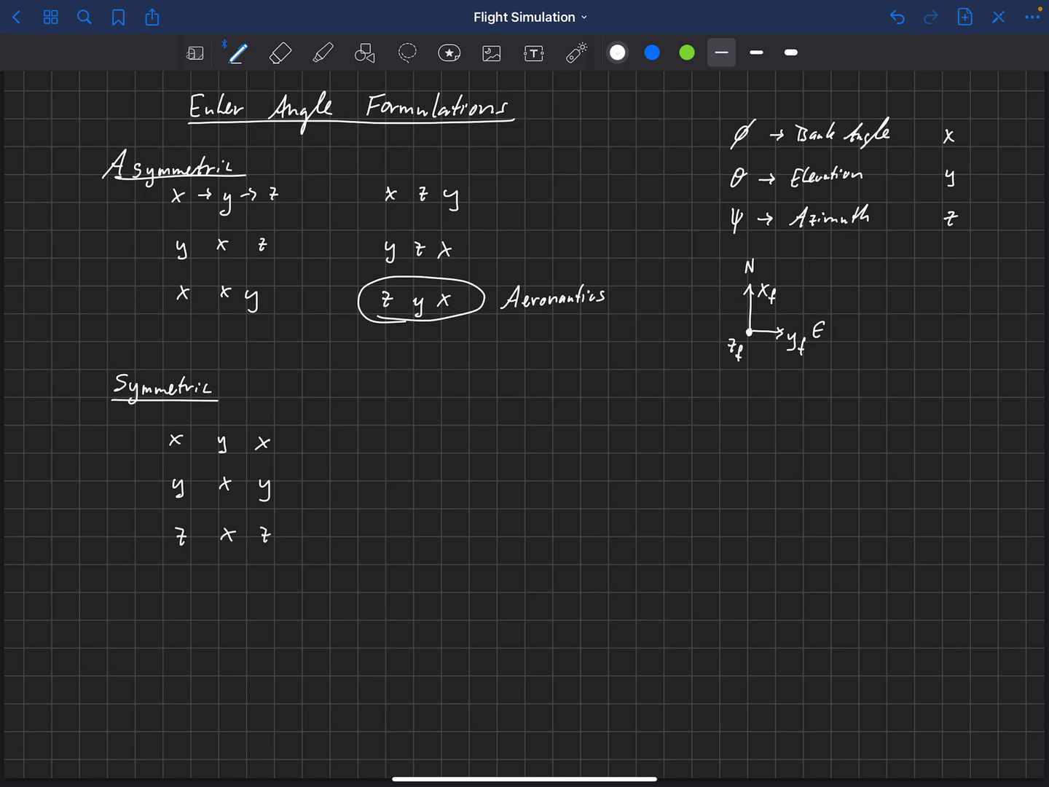
# Step: Start a second column with x z x and y z y
pyautogui.moveTo(391, 434)
pyautogui.mouseDown()
pyautogui.moveTo(401, 452)
pyautogui.moveTo(389, 451)
pyautogui.moveTo(460, 455)
pyautogui.mouseUp()
pyautogui.moveTo(461, 438); pyautogui.dragTo(448, 453)
pyautogui.moveTo(391, 483)
pyautogui.mouseDown()
pyautogui.moveTo(395, 505)
pyautogui.moveTo(426, 499)
pyautogui.moveTo(450, 510)
pyautogui.moveTo(405, 542)
pyautogui.moveTo(432, 554)
pyautogui.moveTo(459, 540)
pyautogui.mouseUp()
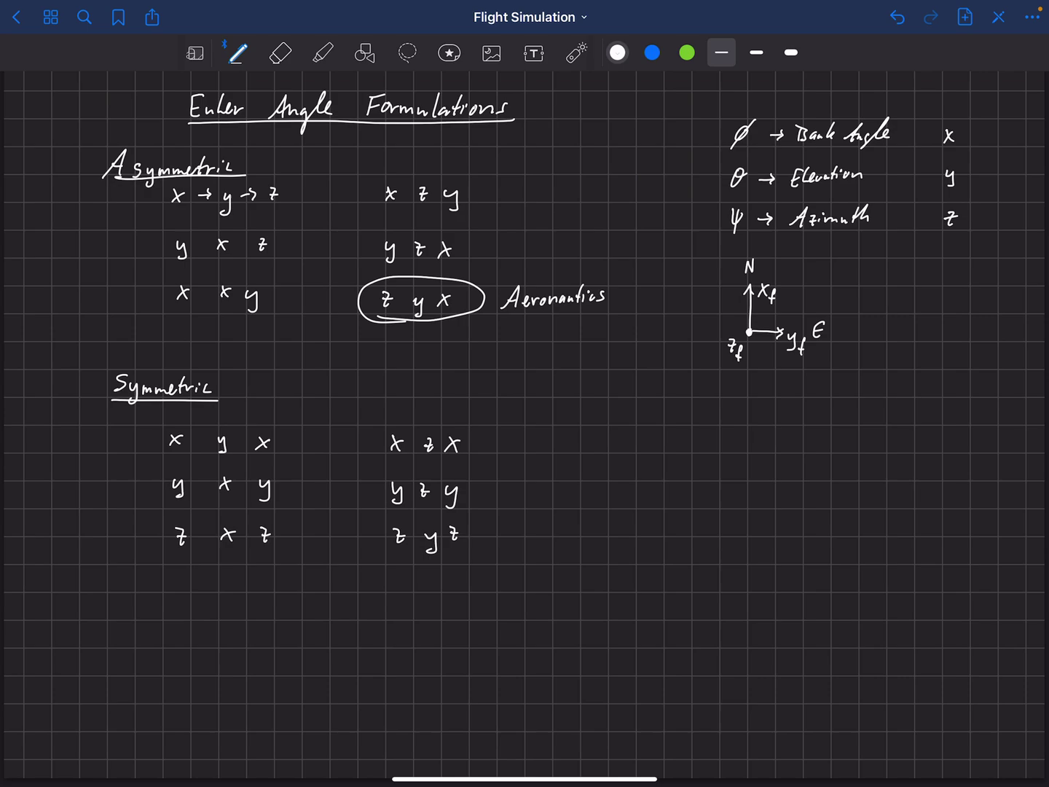
# Step: Circle z x z and draw an arrow to a handwritten 'Orbital Mechanics' label
pyautogui.moveTo(172, 558)
pyautogui.mouseDown()
pyautogui.moveTo(262, 561)
pyautogui.moveTo(246, 516)
pyautogui.moveTo(173, 559)
pyautogui.mouseUp()
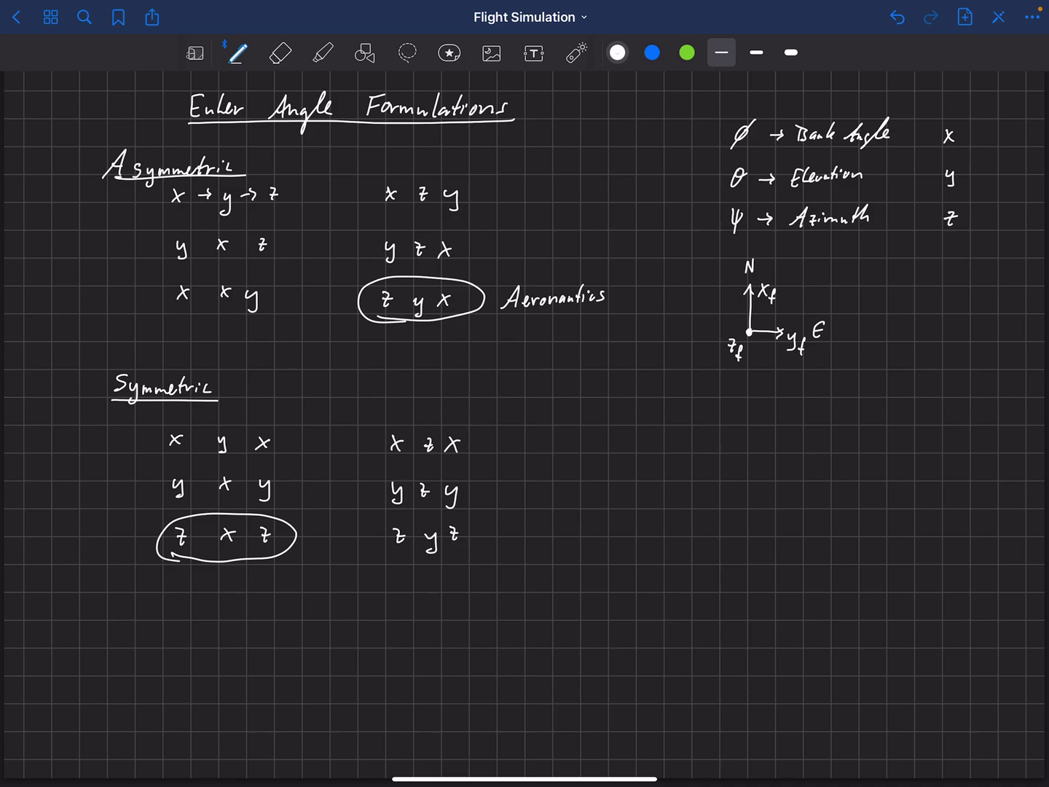
pyautogui.moveTo(244, 566)
pyautogui.mouseDown()
pyautogui.moveTo(257, 584)
pyautogui.moveTo(299, 592)
pyautogui.mouseUp()
pyautogui.moveTo(306, 584)
pyautogui.mouseDown()
pyautogui.moveTo(319, 593)
pyautogui.moveTo(341, 567)
pyautogui.mouseUp()
pyautogui.moveTo(270, 618)
pyautogui.mouseDown()
pyautogui.moveTo(282, 605)
pyautogui.moveTo(298, 617)
pyautogui.moveTo(350, 617)
pyautogui.mouseUp()
pyautogui.moveTo(357, 607); pyautogui.dragTo(359, 614)
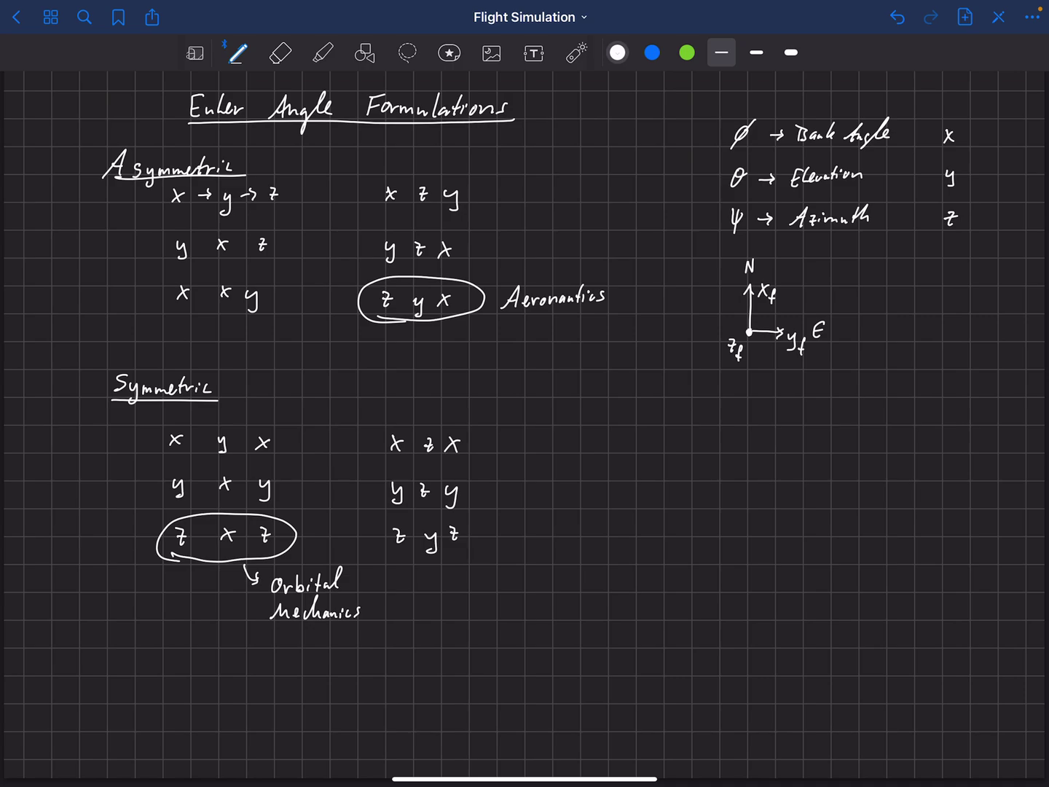
# Step: Underline 'Aeronautics' and 'Mechanics', then pick the laser pointer
pyautogui.moveTo(510, 318); pyautogui.dragTo(602, 312)
pyautogui.moveTo(507, 322); pyautogui.dragTo(612, 308)
pyautogui.moveTo(282, 629)
pyautogui.mouseDown()
pyautogui.moveTo(361, 621)
pyautogui.moveTo(303, 624)
pyautogui.mouseUp()
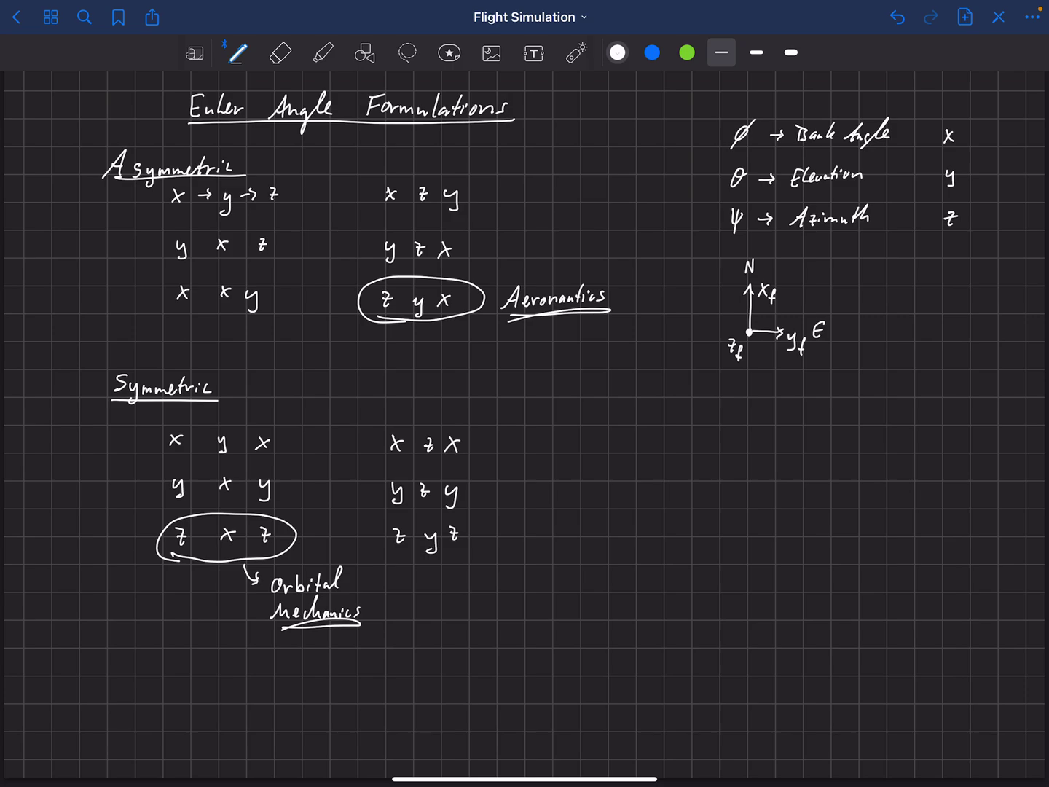
pyautogui.click(577, 53)
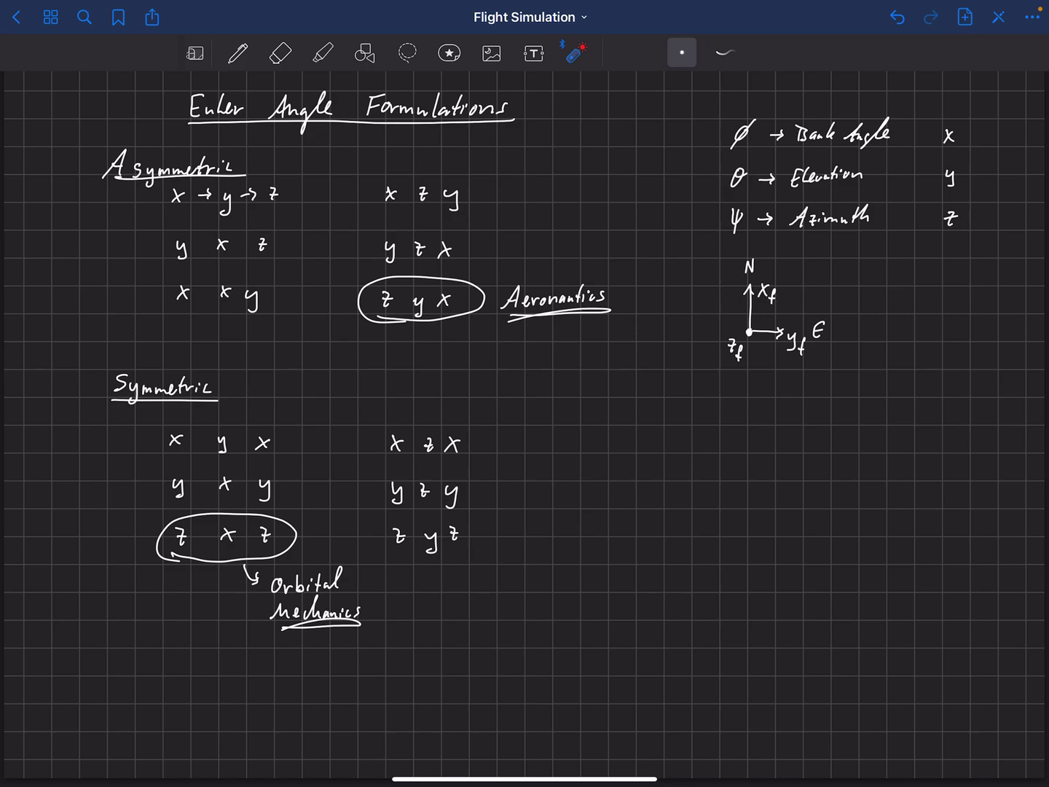
pyautogui.moveTo(471, 311)
pyautogui.mouseDown()
pyautogui.moveTo(365, 292)
pyautogui.moveTo(380, 290)
pyautogui.moveTo(367, 305)
pyautogui.moveTo(473, 290)
pyautogui.mouseUp()
pyautogui.click(238, 52)
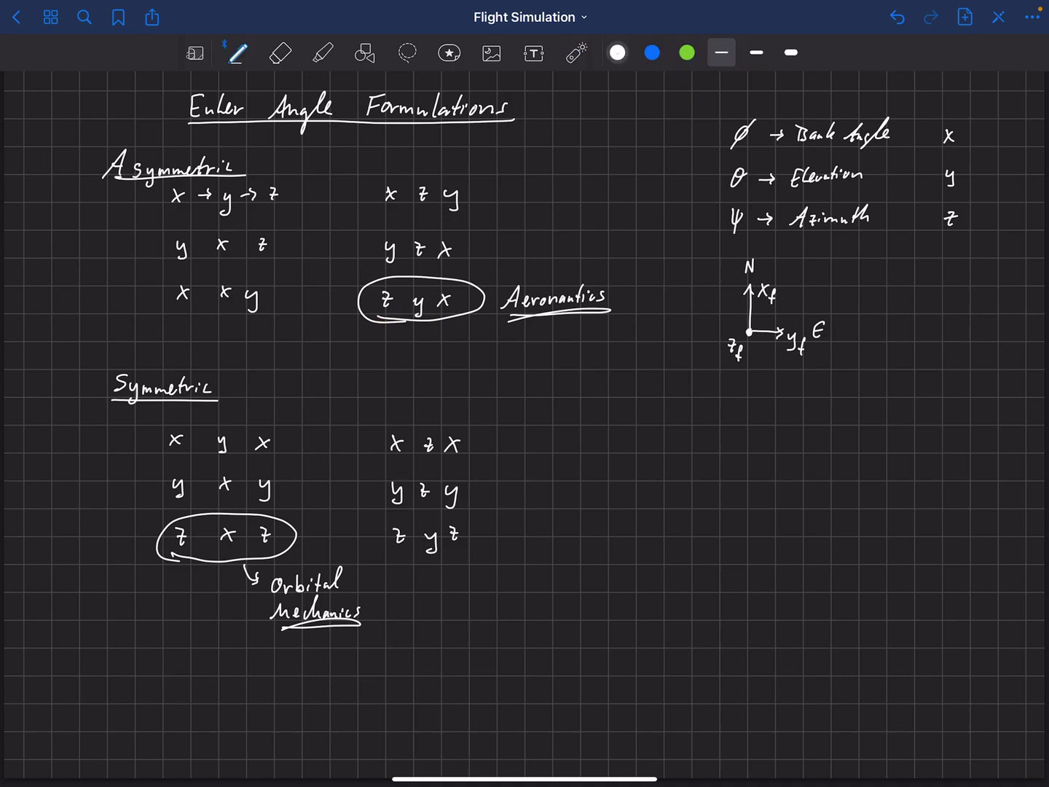
# Step: Write 'Every Transformation' in the open space right of the symmetric orders
pyautogui.moveTo(651, 432)
pyautogui.mouseDown()
pyautogui.moveTo(663, 433)
pyautogui.moveTo(659, 454)
pyautogui.moveTo(685, 448)
pyautogui.moveTo(696, 463)
pyautogui.moveTo(729, 434)
pyautogui.mouseUp()
pyautogui.moveTo(724, 437)
pyautogui.mouseDown()
pyautogui.moveTo(724, 450)
pyautogui.moveTo(827, 448)
pyautogui.mouseUp()
pyautogui.moveTo(832, 439); pyautogui.dragTo(843, 443)
pyautogui.moveTo(844, 442); pyautogui.dragTo(853, 448)
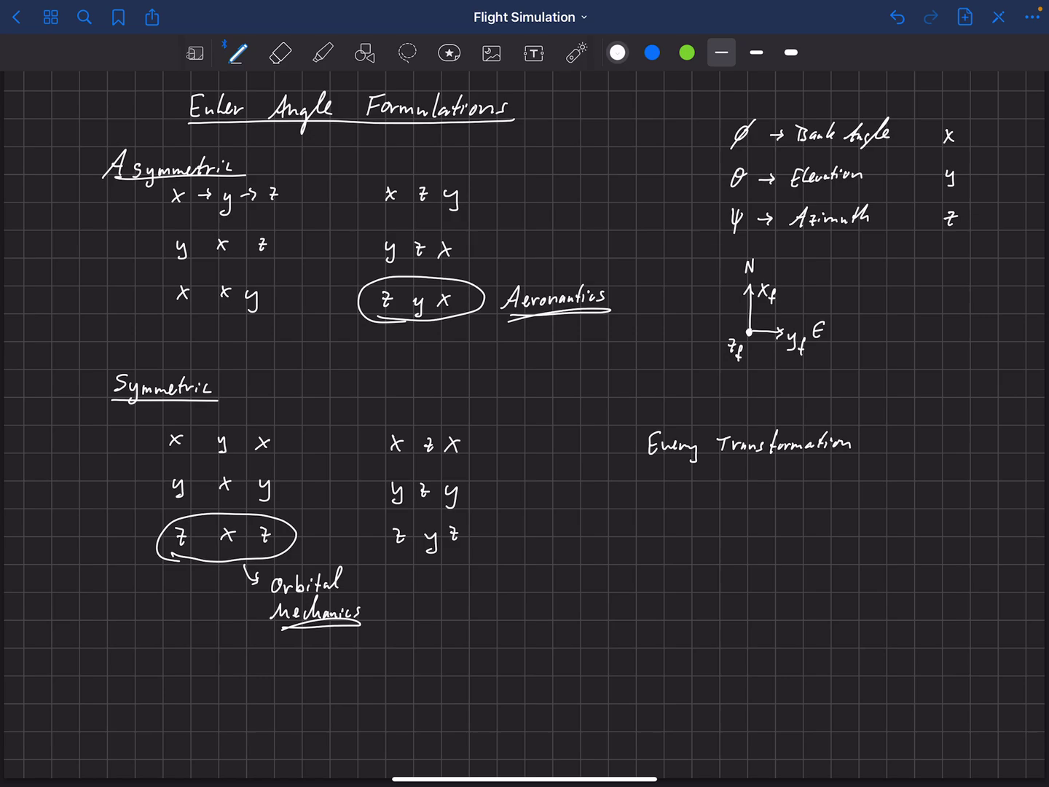
# Step: Complete the note with 'has Gimbal Lock'
pyautogui.moveTo(881, 432); pyautogui.dragTo(894, 451)
pyautogui.moveTo(901, 441)
pyautogui.mouseDown()
pyautogui.moveTo(897, 452)
pyautogui.moveTo(1000, 447)
pyautogui.mouseUp()
pyautogui.moveTo(1014, 443); pyautogui.dragTo(1014, 452)
pyautogui.moveTo(1017, 445); pyautogui.dragTo(1024, 451)
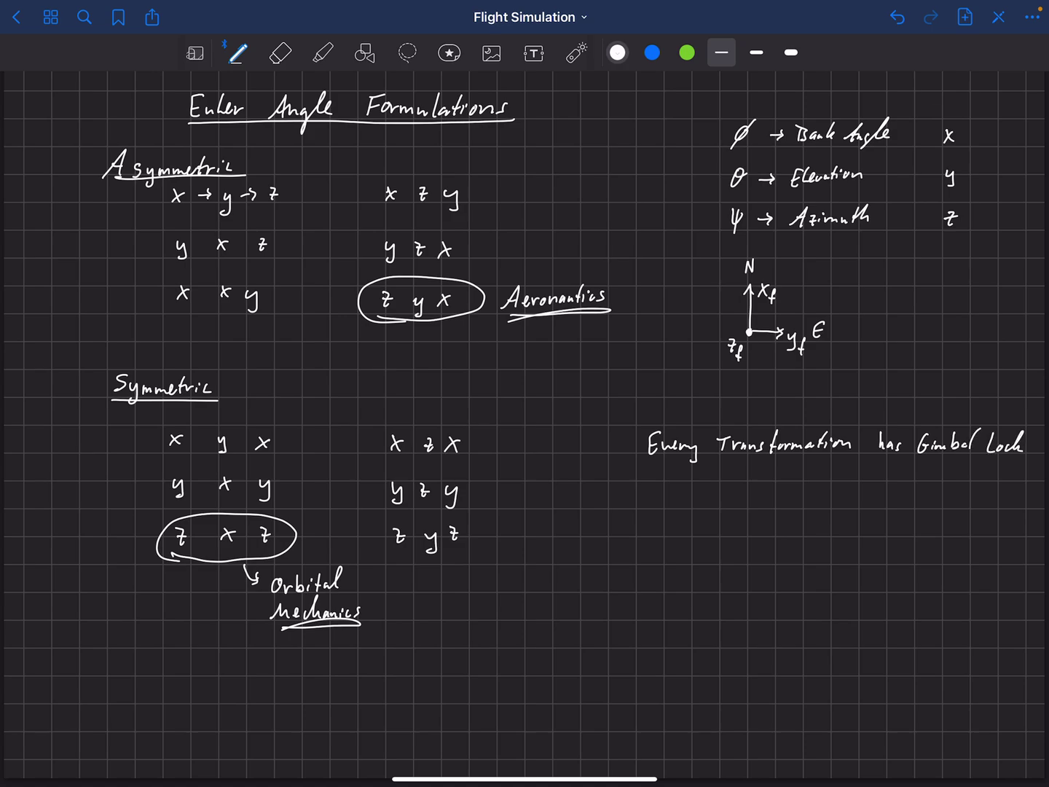